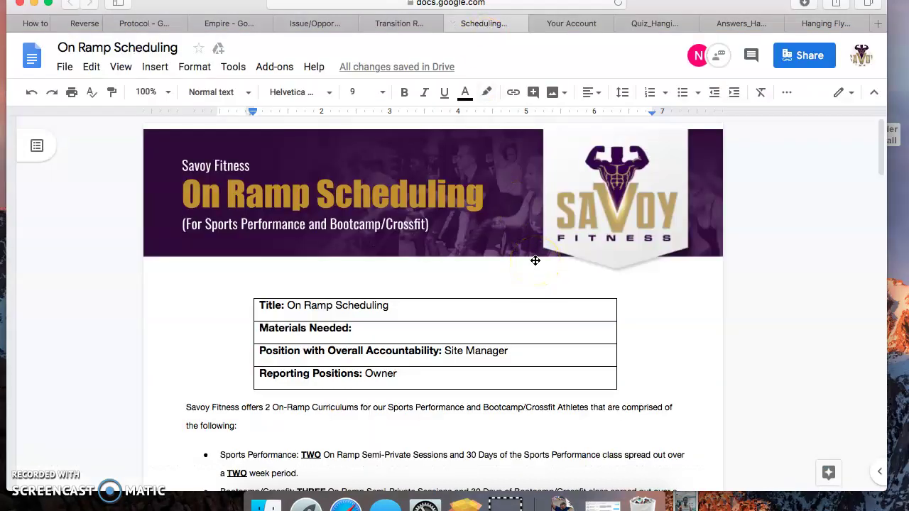
# - Review the protocol, checking the missed-class sentence and the personal training session bullet
pyautogui.scroll(-2, 535, 260)
pyautogui.scroll(2, 536, 261)
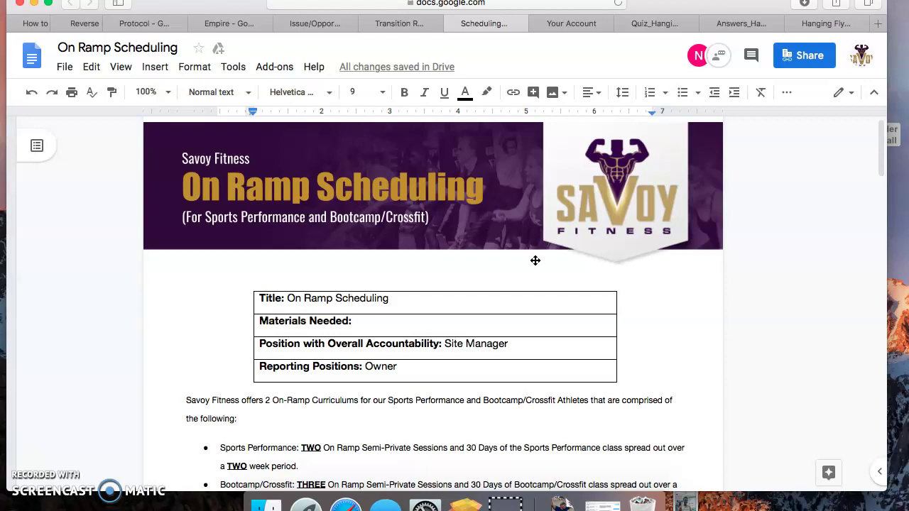
pyautogui.scroll(-1, 535, 261)
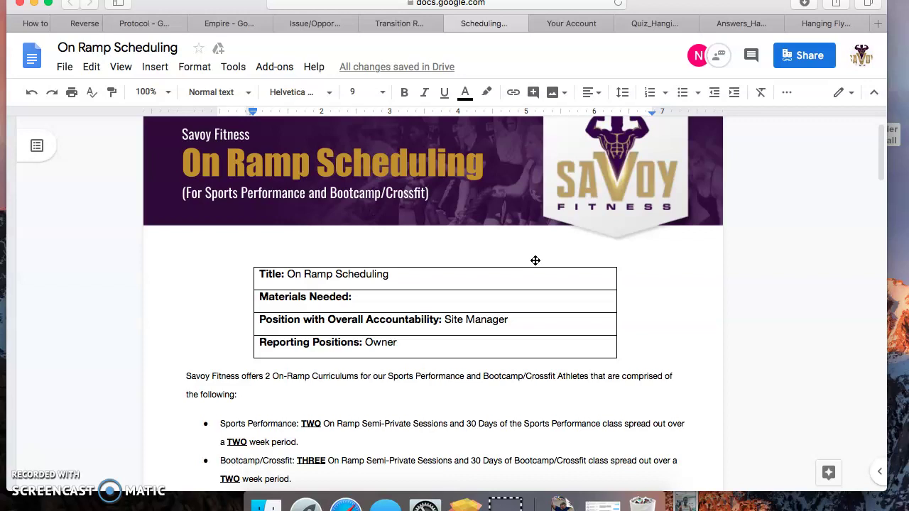
pyautogui.scroll(-3, 535, 261)
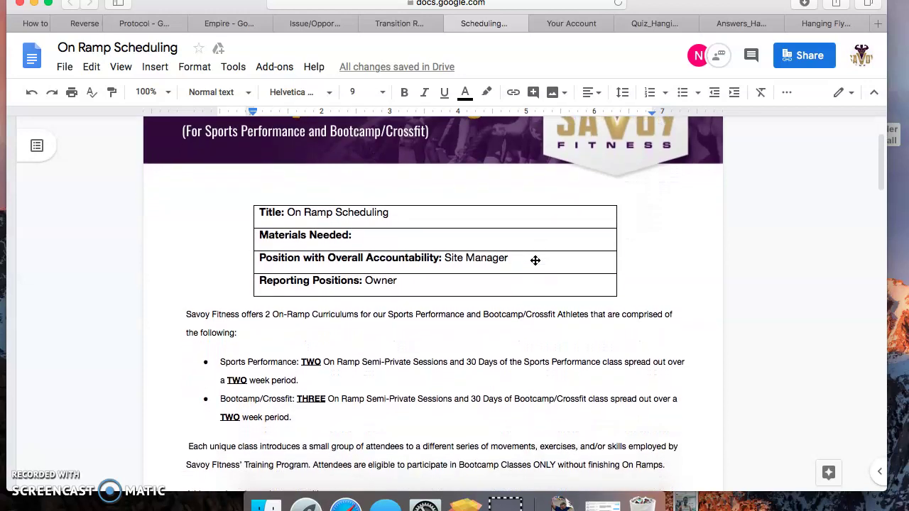
pyautogui.scroll(1, 536, 261)
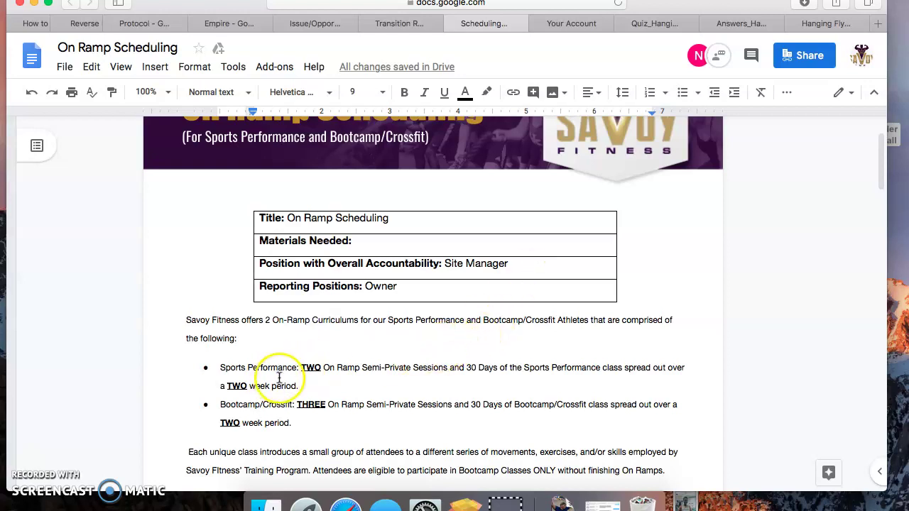
pyautogui.scroll(-2, 438, 393)
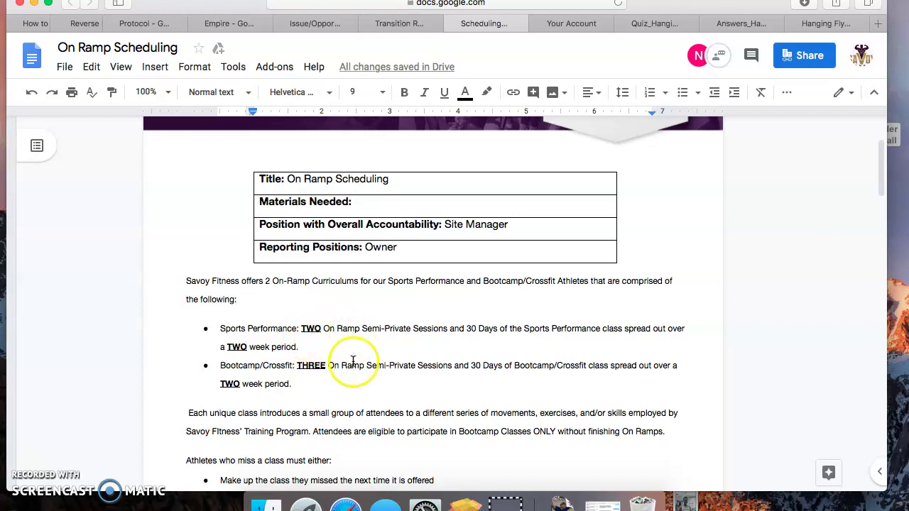
pyautogui.scroll(-2, 351, 340)
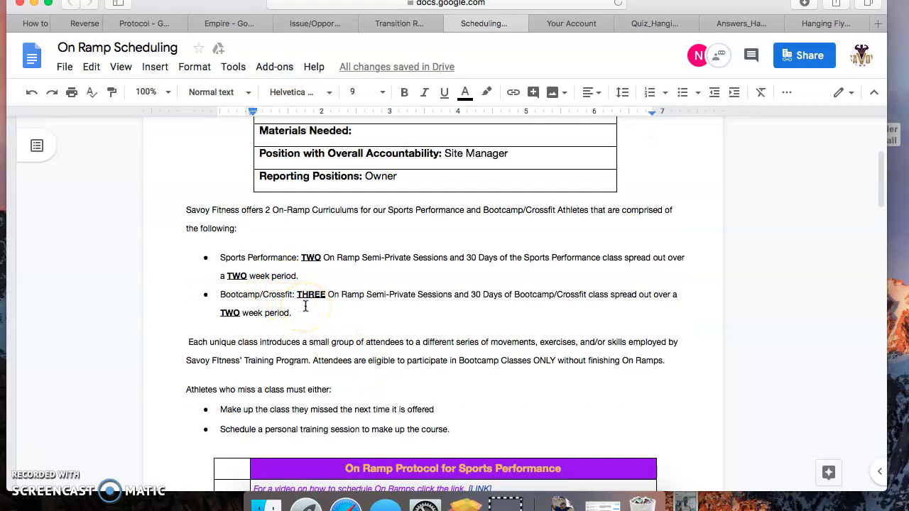
pyautogui.scroll(-1, 355, 373)
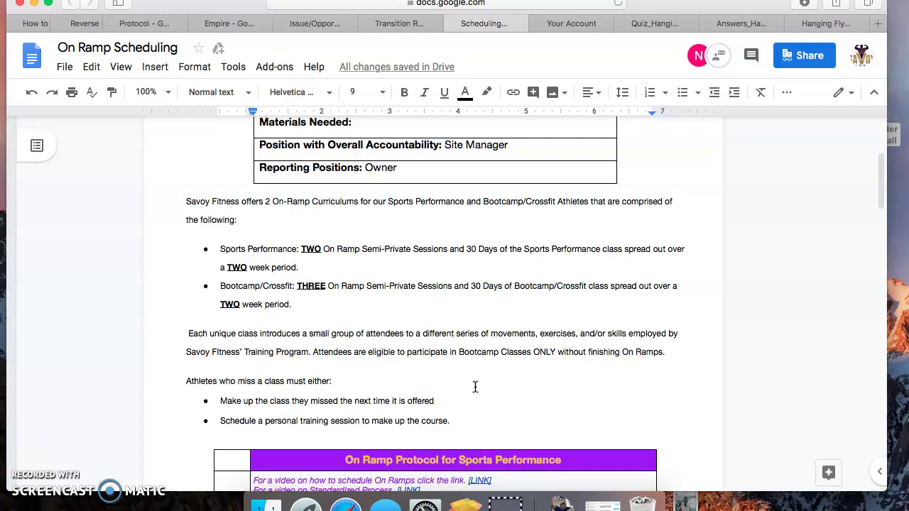
pyautogui.scroll(-3, 574, 409)
pyautogui.click(332, 324)
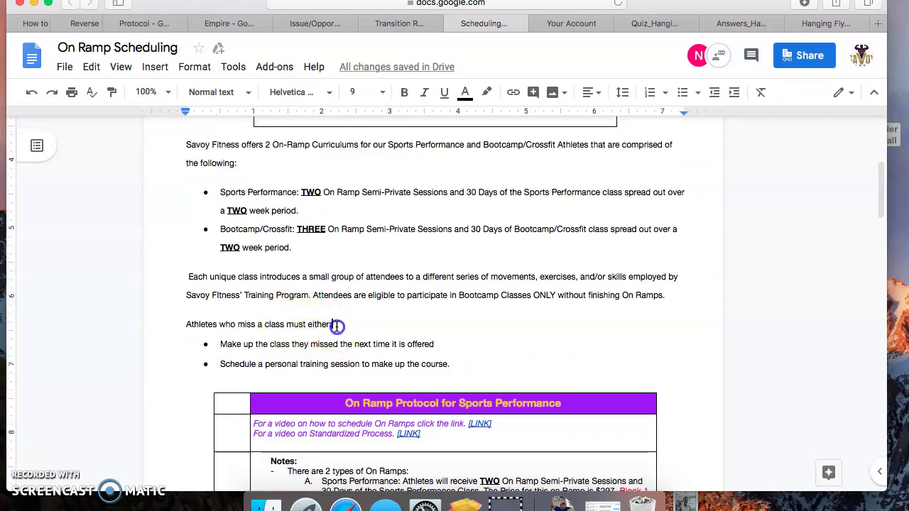
pyautogui.scroll(1, 362, 302)
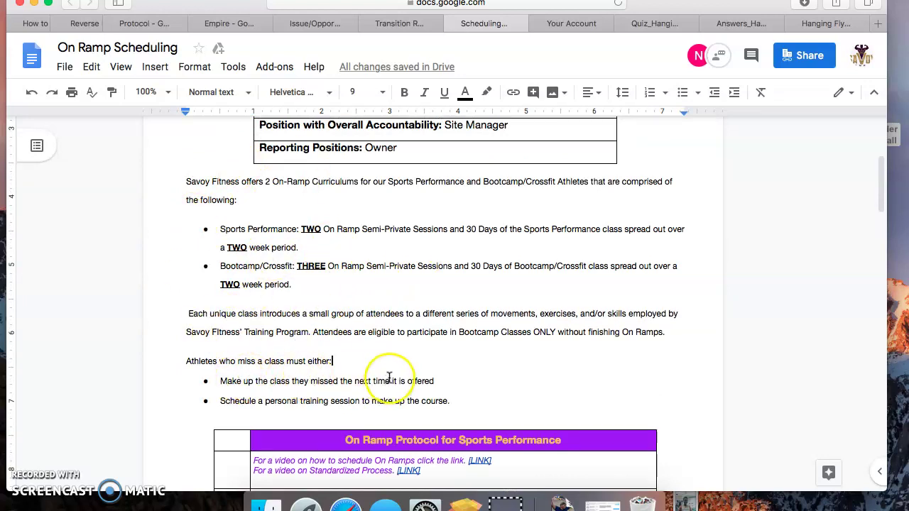
pyautogui.click(444, 382)
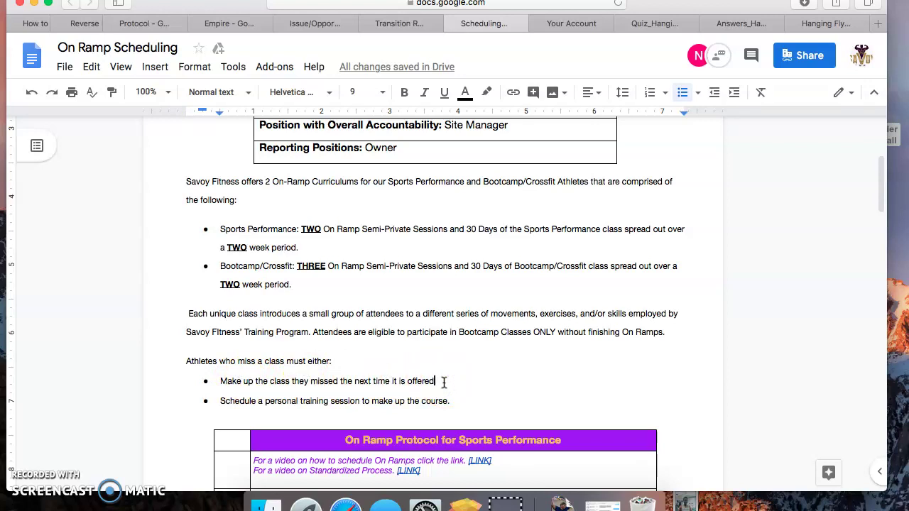
pyautogui.click(517, 381)
pyautogui.scroll(-1, 518, 401)
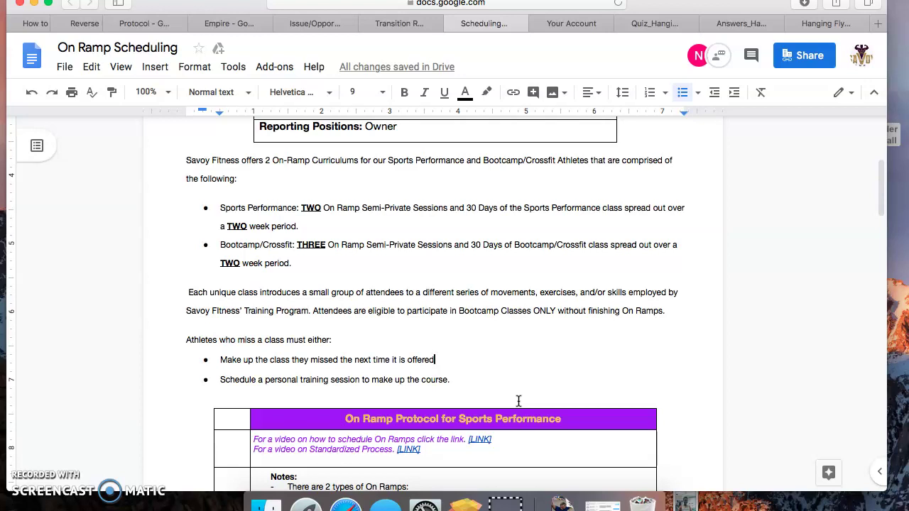
pyautogui.click(480, 382)
pyautogui.moveTo(480, 382); pyautogui.dragTo(222, 377)
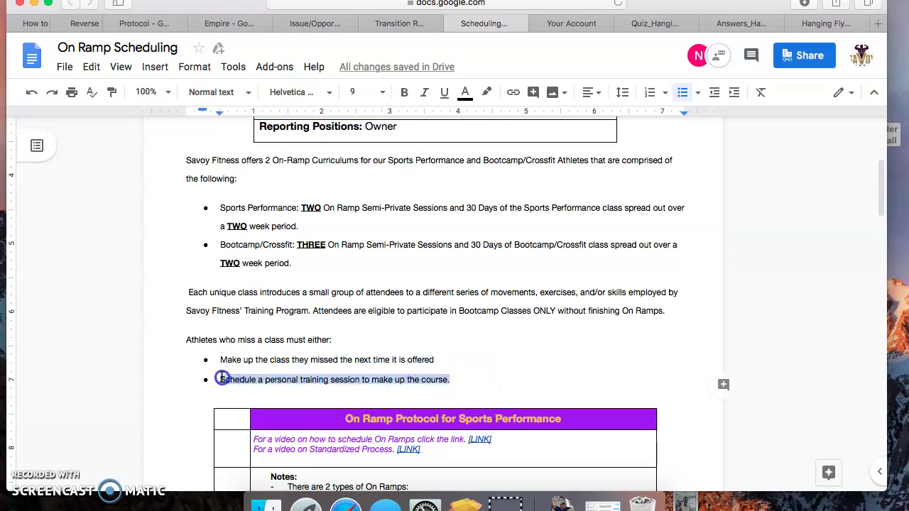
pyautogui.click(481, 380)
pyautogui.scroll(-5, 480, 379)
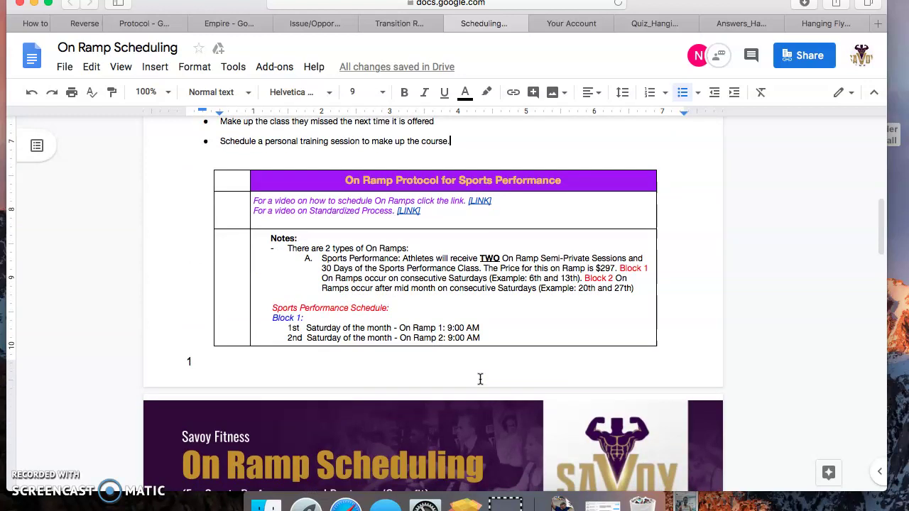
# - Preview the Standardized Process video link and read through the rest of the document
pyautogui.click(408, 211)
pyautogui.click(373, 259)
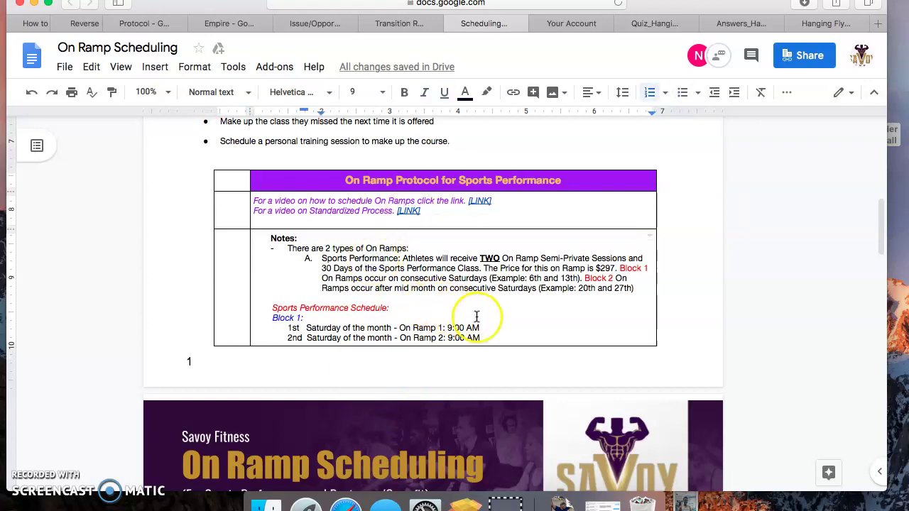
pyautogui.scroll(-1, 504, 326)
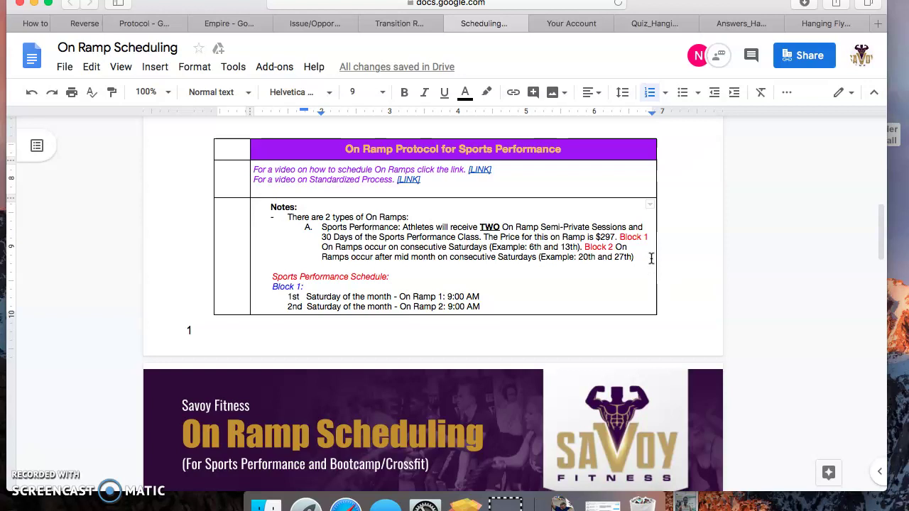
pyautogui.scroll(-2, 562, 263)
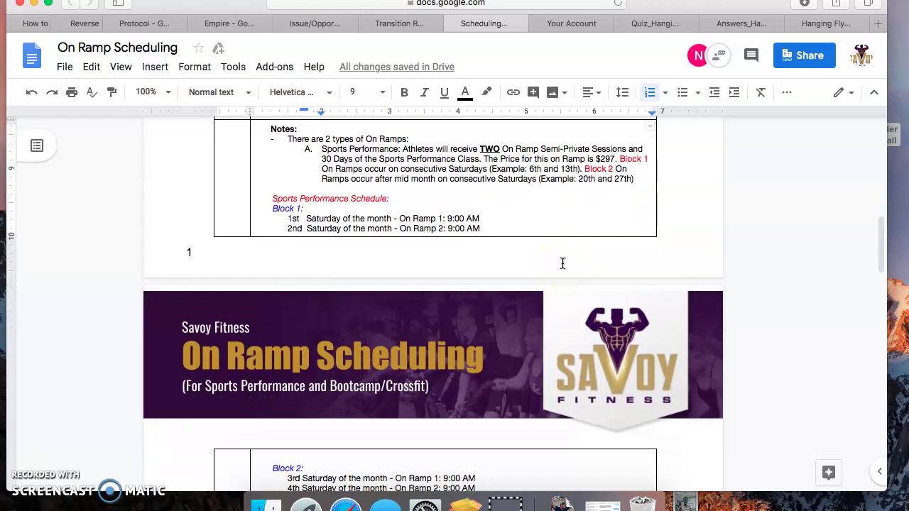
pyautogui.scroll(-1, 563, 263)
pyautogui.scroll(-3, 563, 263)
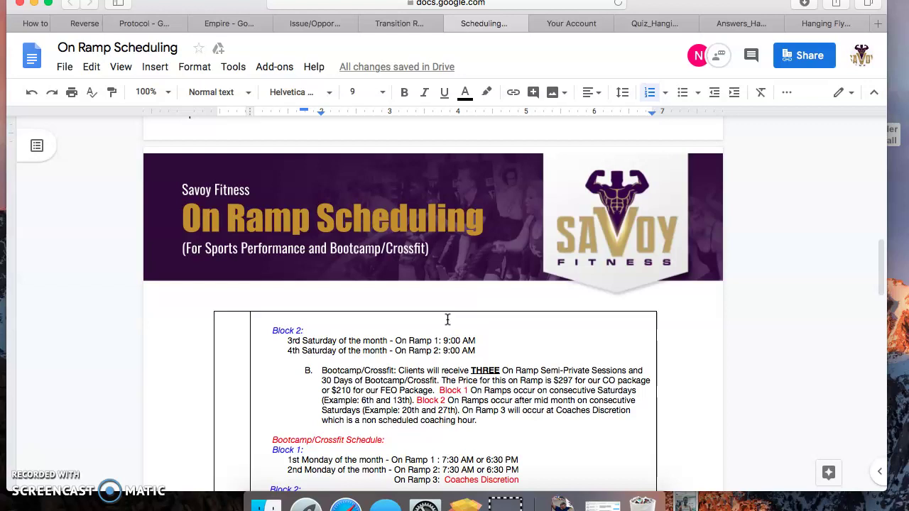
pyautogui.click(449, 306)
pyautogui.scroll(-1, 449, 305)
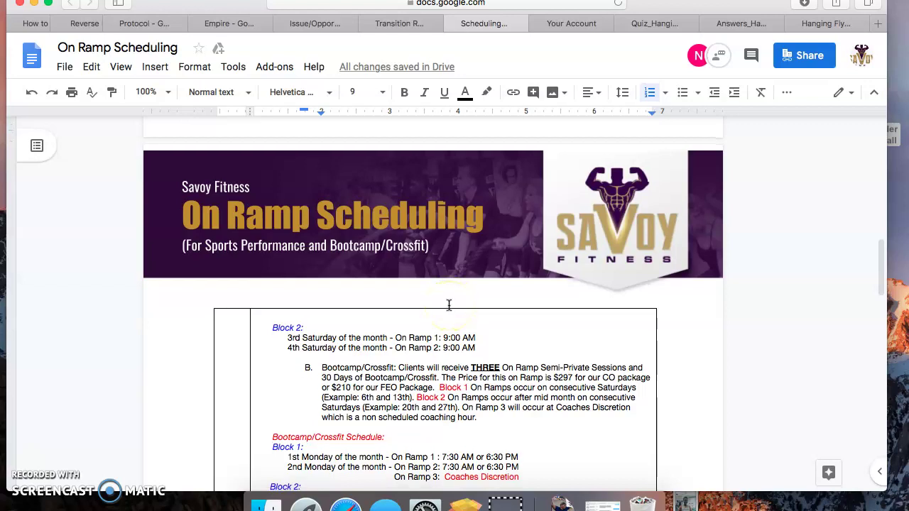
pyautogui.scroll(-3, 449, 305)
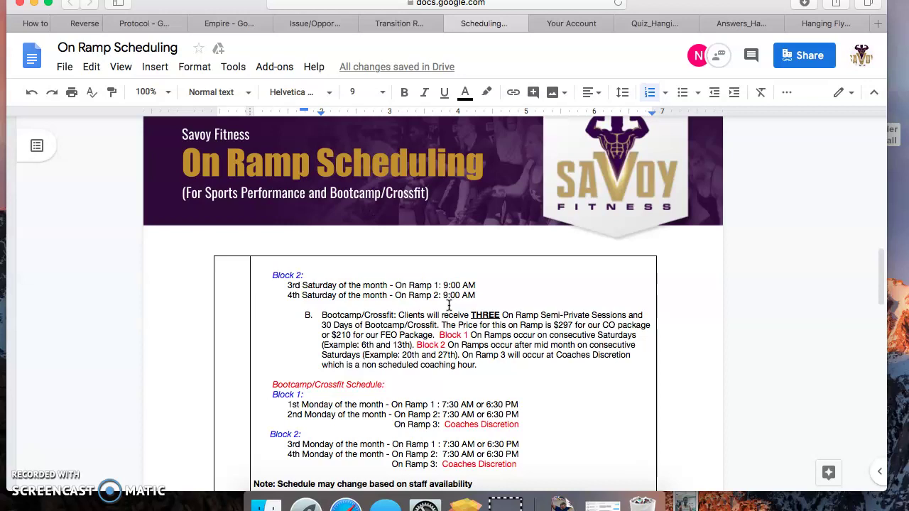
pyautogui.scroll(-3, 449, 305)
pyautogui.click(416, 284)
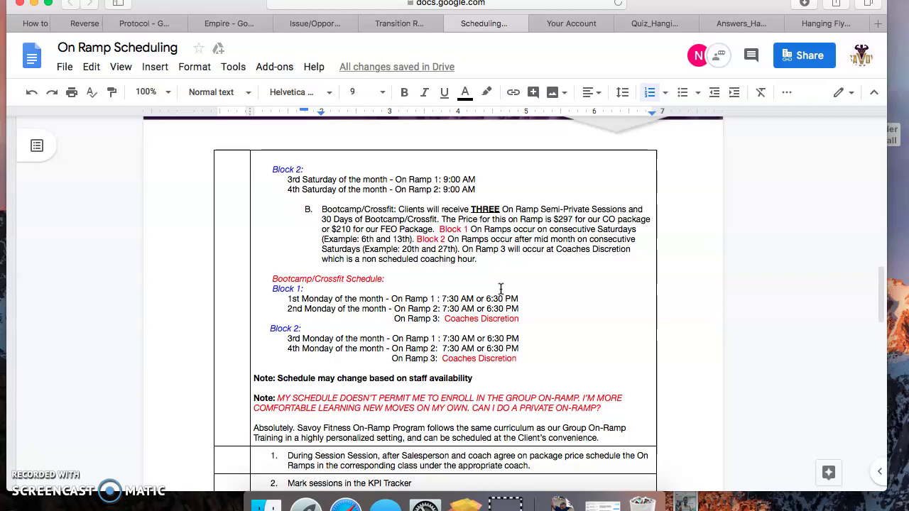
pyautogui.scroll(-3, 500, 288)
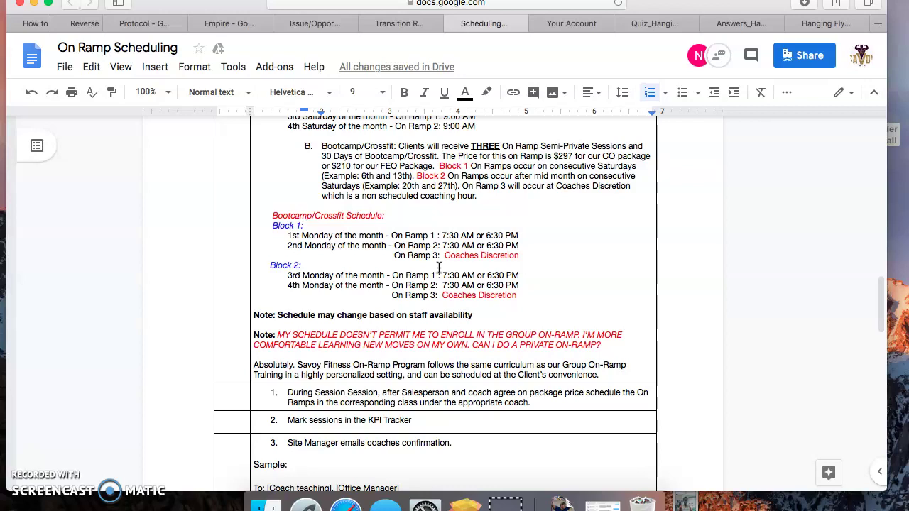
pyautogui.scroll(-3, 438, 268)
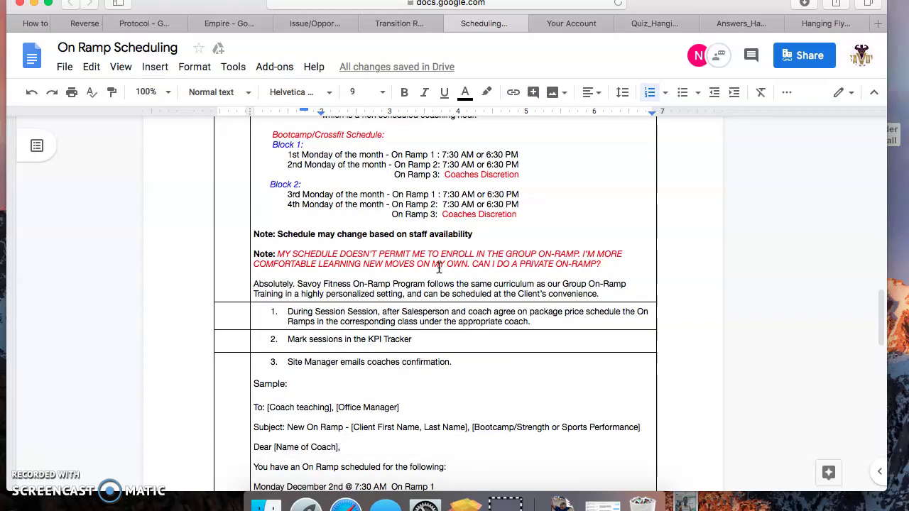
pyautogui.scroll(3, 438, 268)
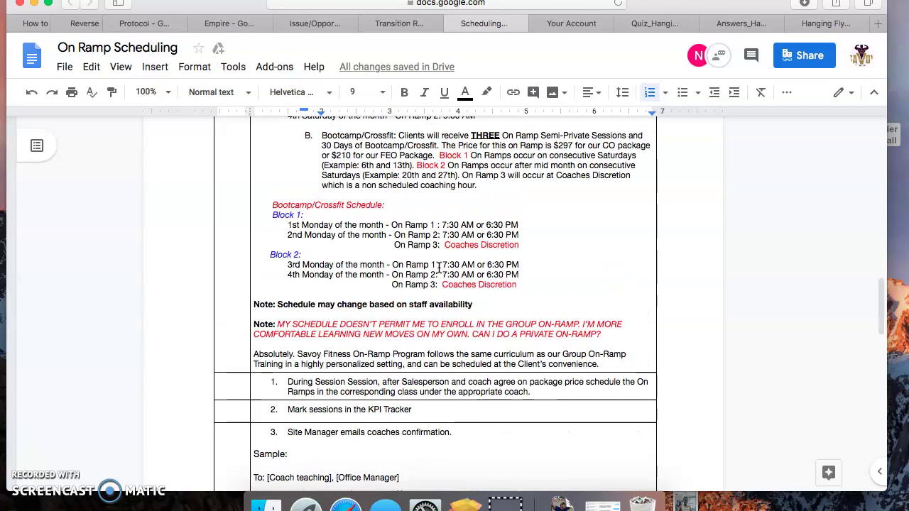
pyautogui.scroll(2, 439, 267)
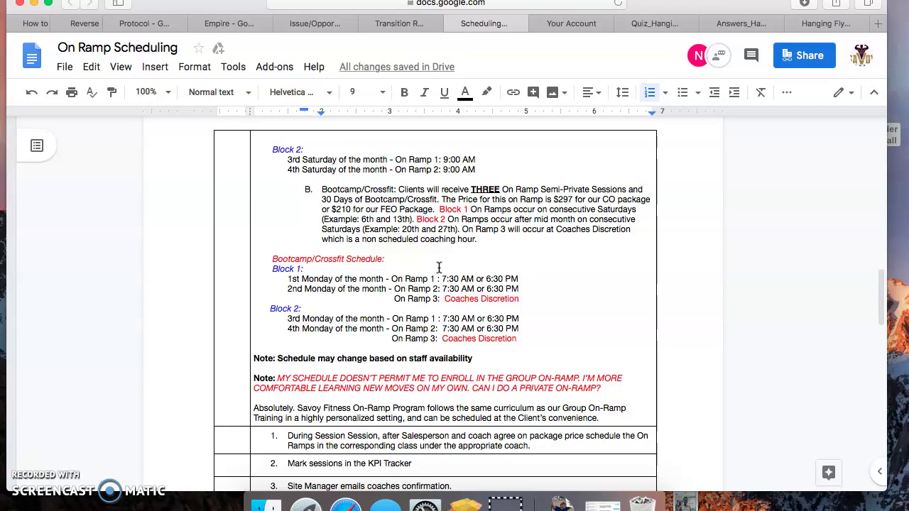
pyautogui.scroll(-5, 438, 268)
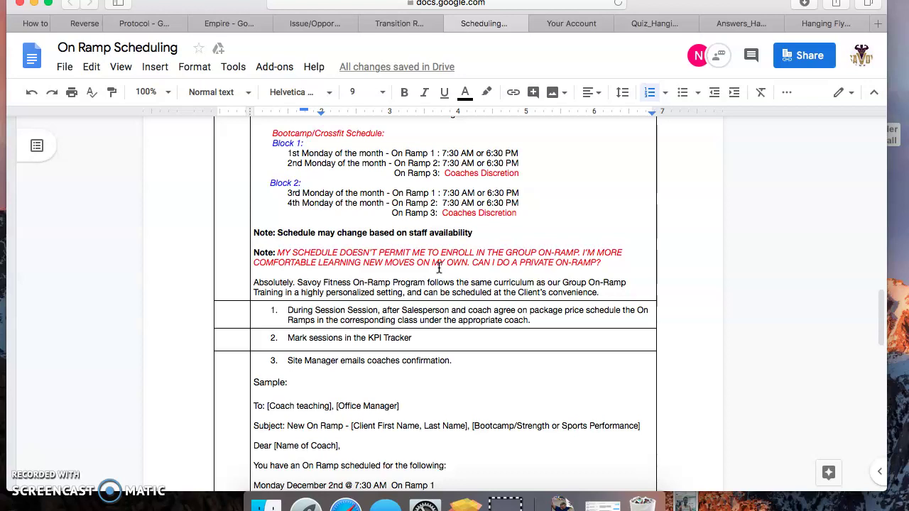
pyautogui.scroll(-2, 439, 267)
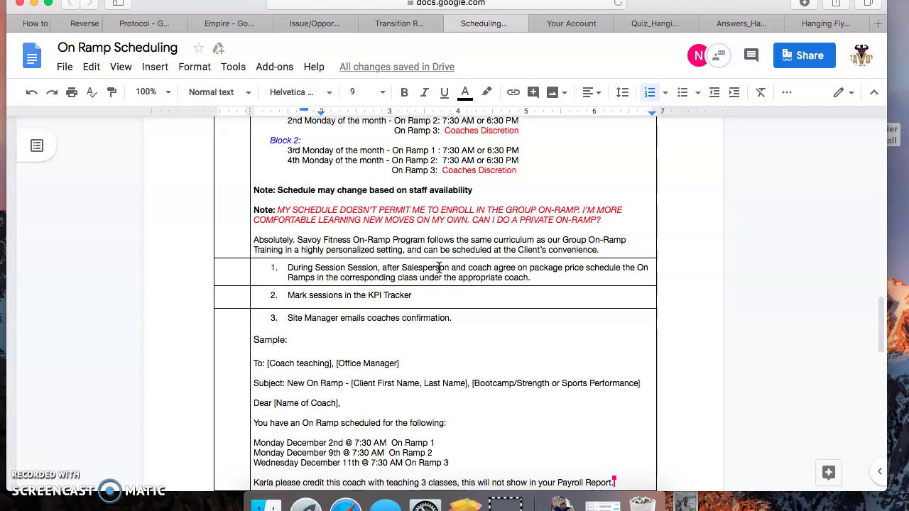
pyautogui.click(518, 287)
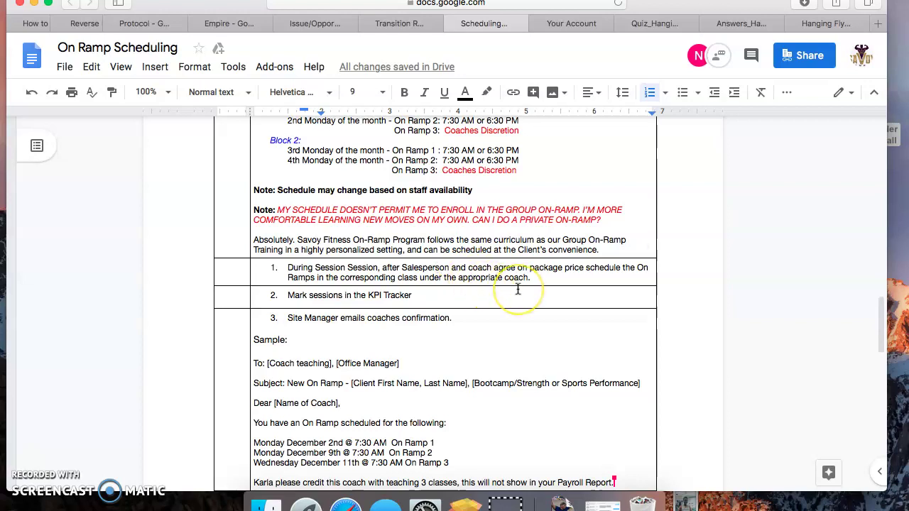
pyautogui.scroll(-2, 517, 287)
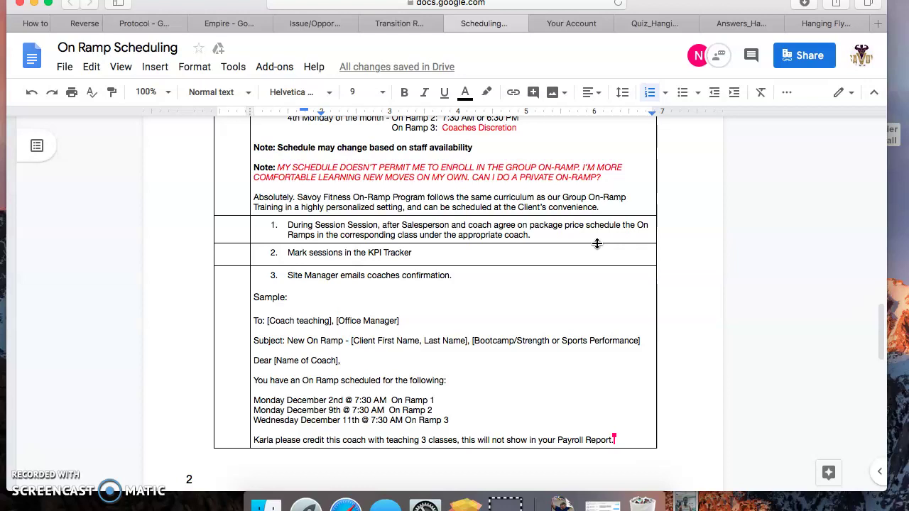
# - Append '(24 Cancellation reminder/In client misses they MUST rebook at the next Block, 2 weeks away)' to step 1
pyautogui.click(553, 235)
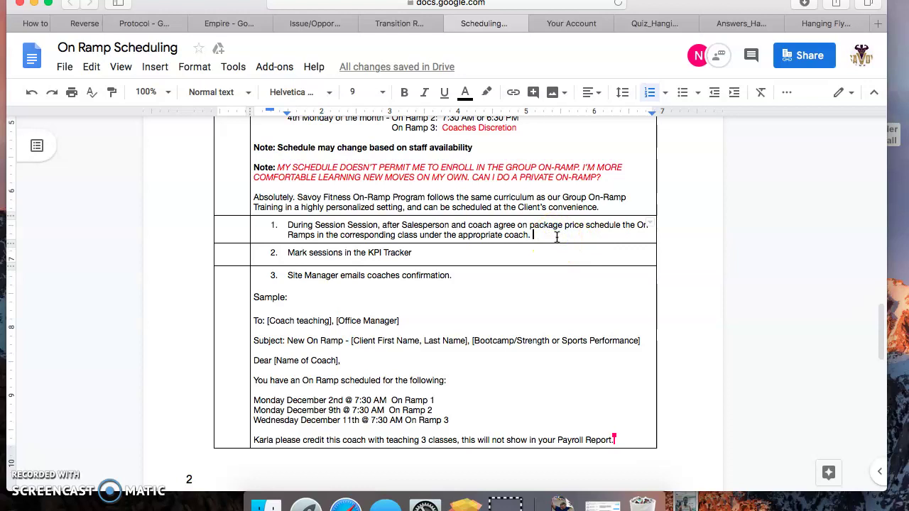
pyautogui.write('(24 ')
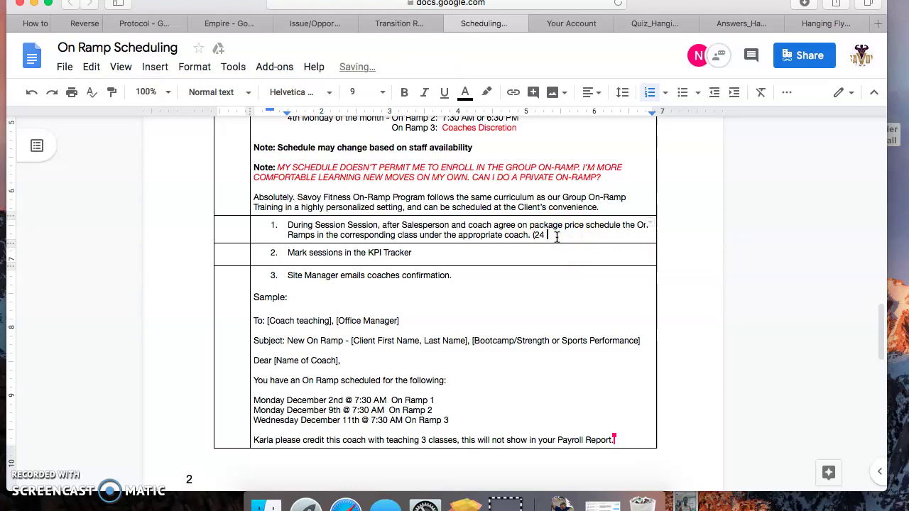
pyautogui.write('Cancellation reminder)')
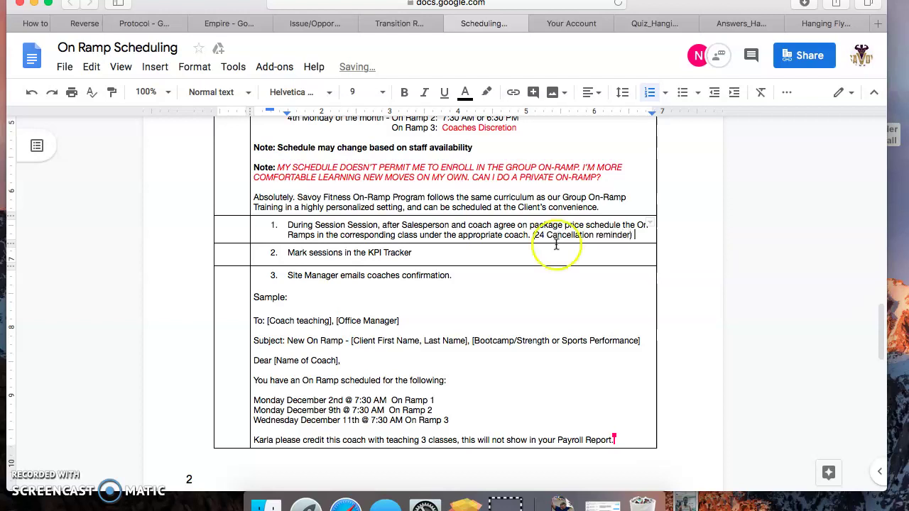
pyautogui.click(525, 284)
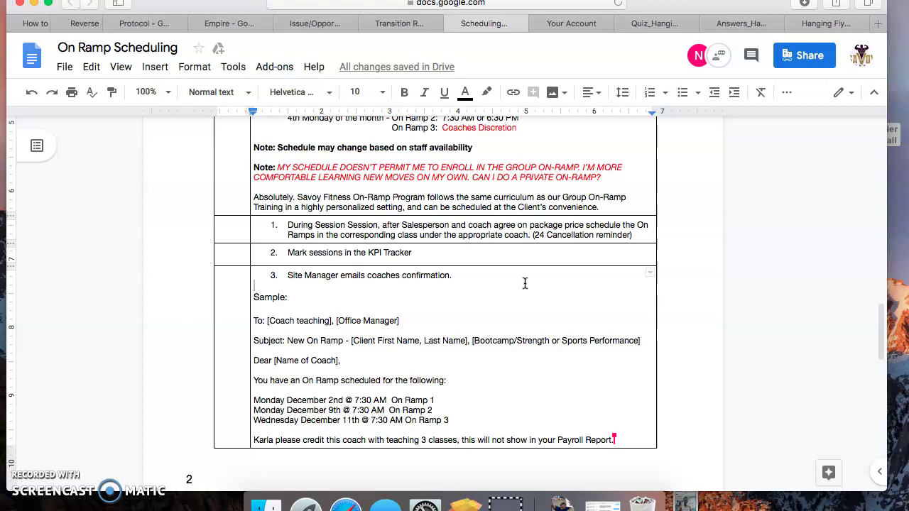
pyautogui.click(524, 284)
pyautogui.click(635, 235)
pyautogui.press('BackSpace')
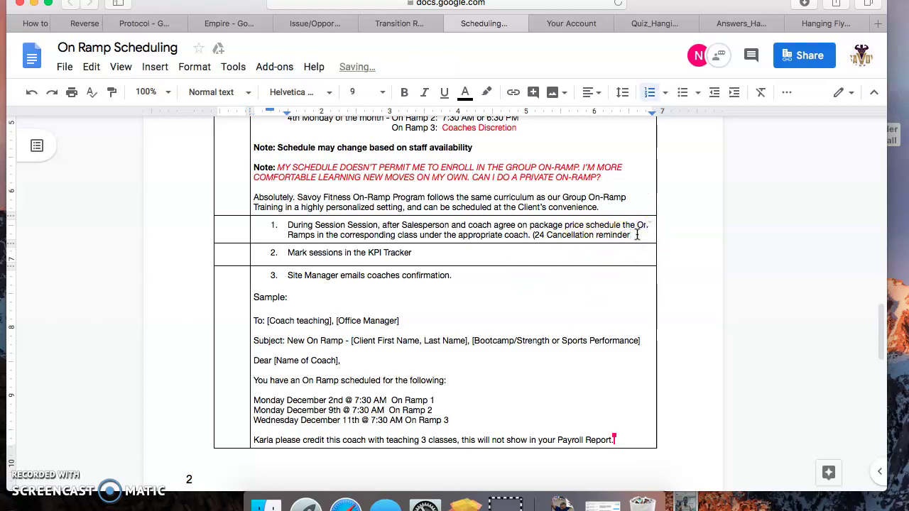
pyautogui.write('/In client misses they ')
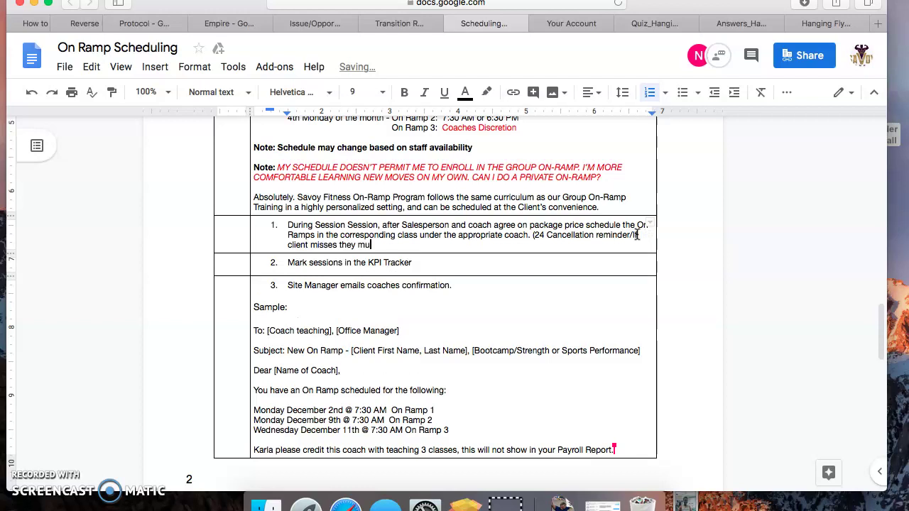
pyautogui.write('MUST rebook at the next Block, 2 weeks ')
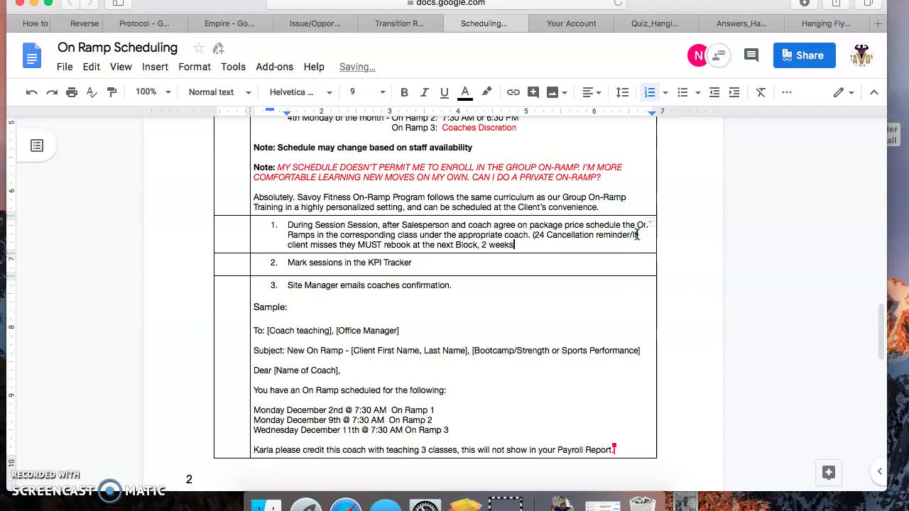
pyautogui.write('away)')
# - Add a period at the end of step 2
pyautogui.click(602, 247)
pyautogui.click(479, 262)
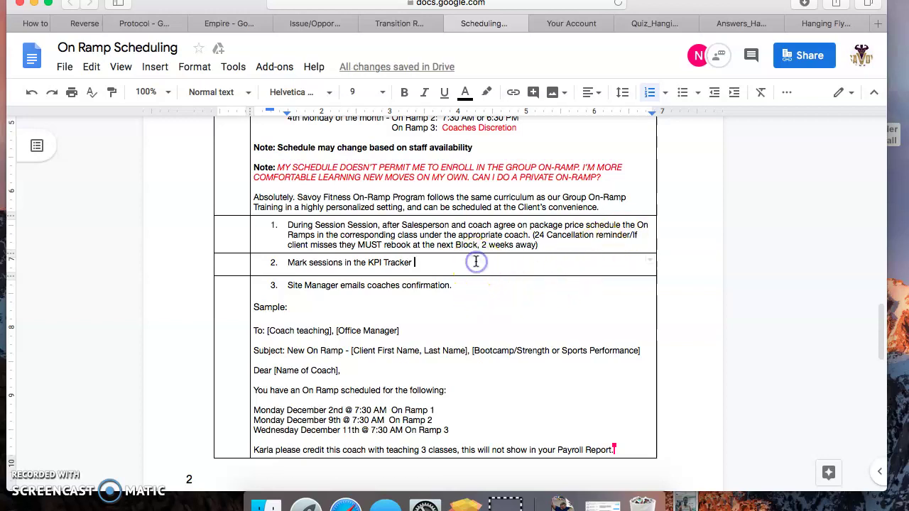
pyautogui.write('.')
pyautogui.scroll(-5, 480, 318)
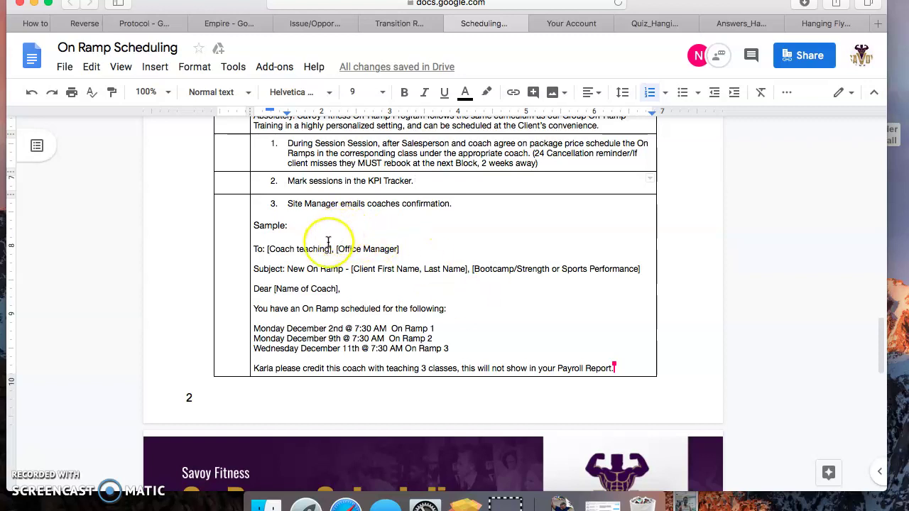
pyautogui.click(305, 250)
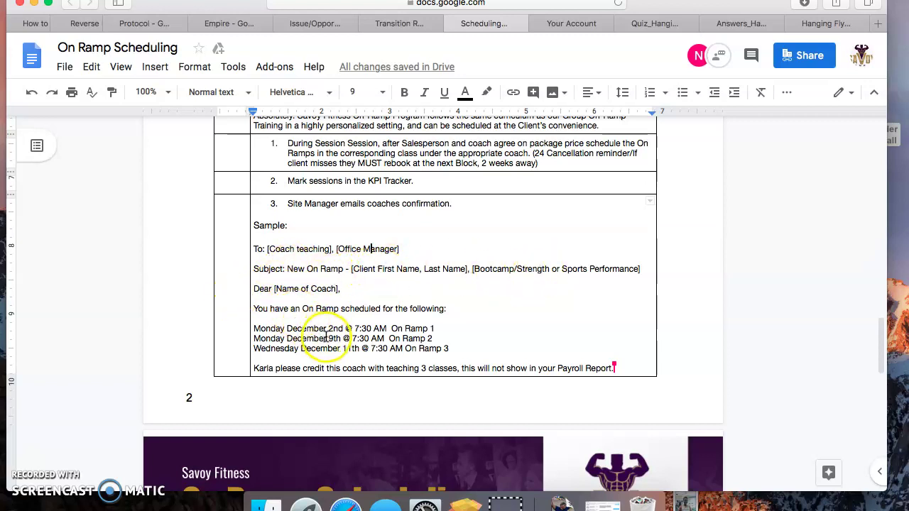
pyautogui.scroll(-1, 426, 327)
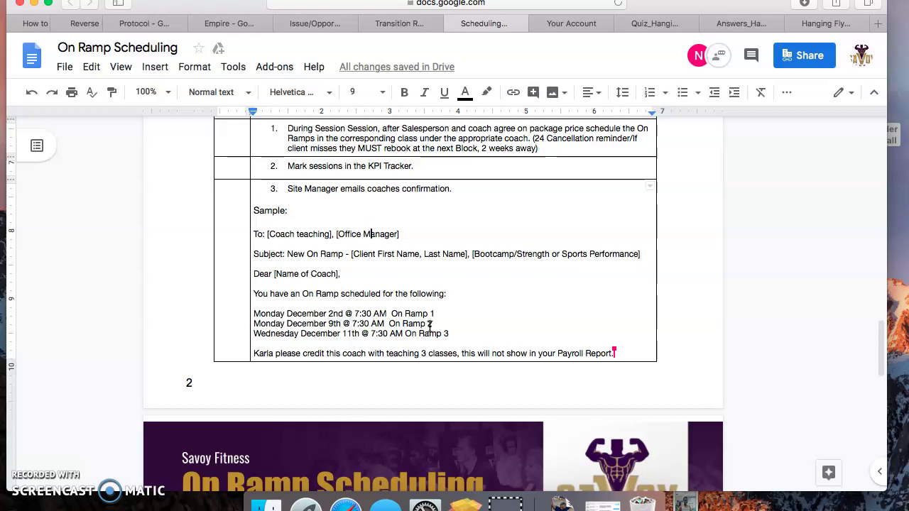
pyautogui.scroll(-1, 592, 301)
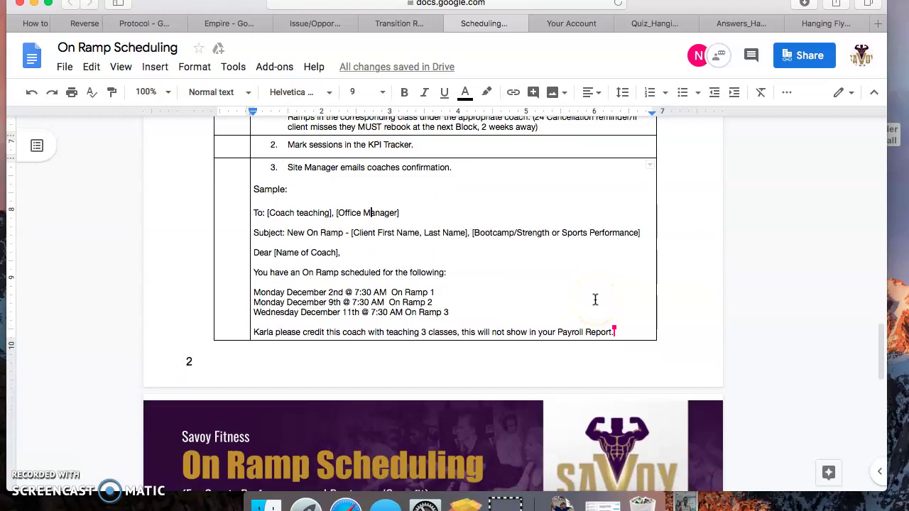
pyautogui.scroll(-5, 595, 300)
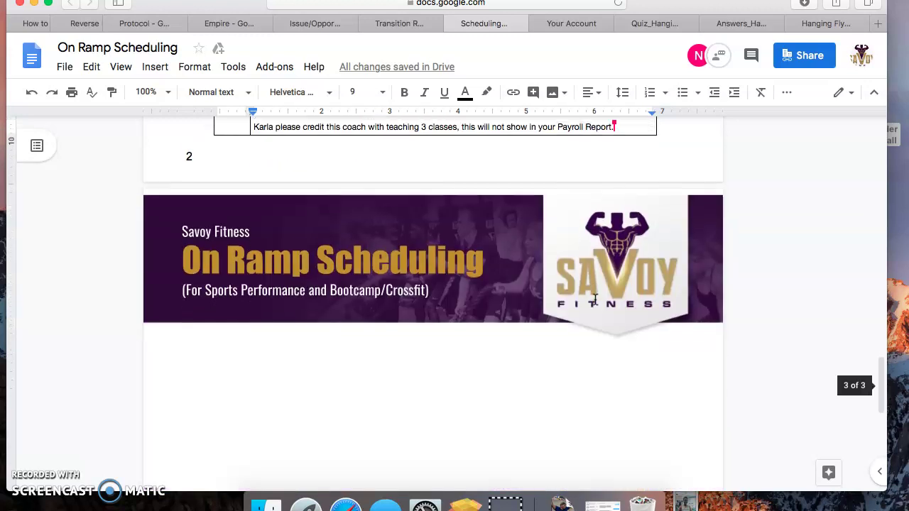
pyautogui.scroll(10, 596, 300)
pyautogui.scroll(6, 595, 300)
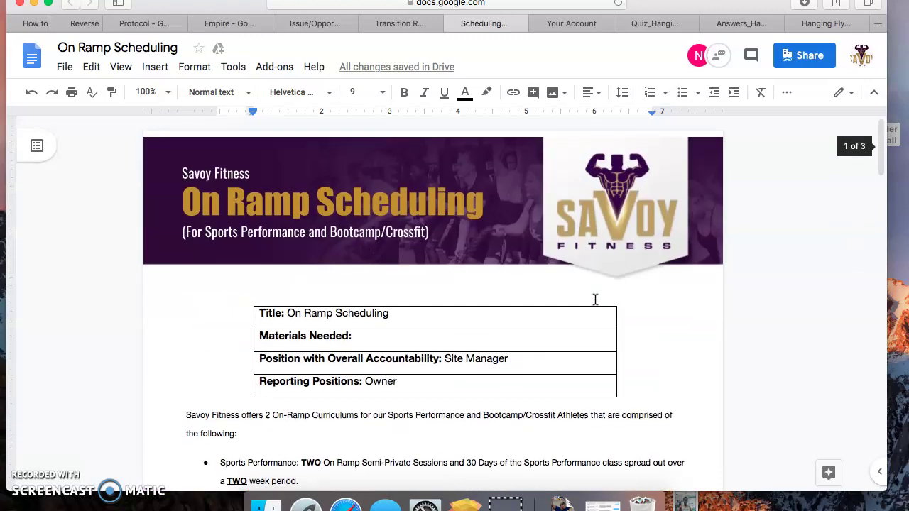
pyautogui.scroll(-3, 596, 300)
pyautogui.scroll(-5, 596, 300)
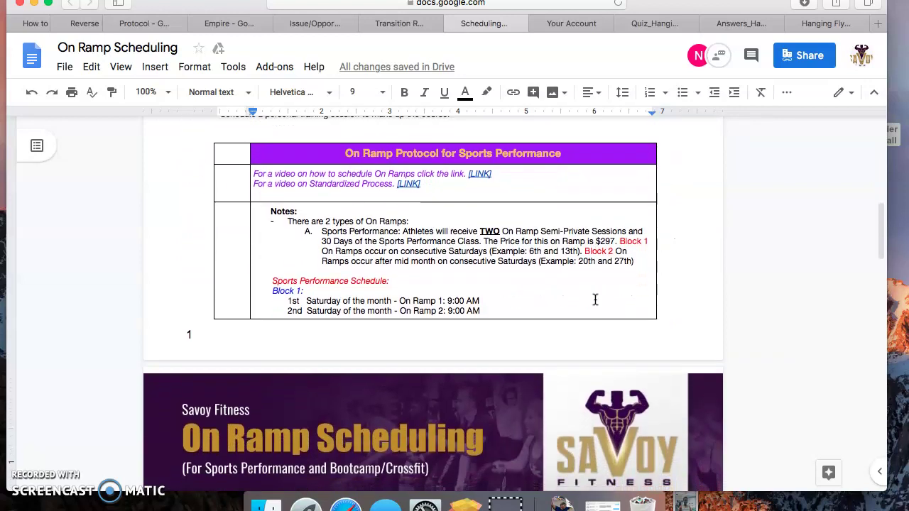
pyautogui.scroll(-3, 595, 300)
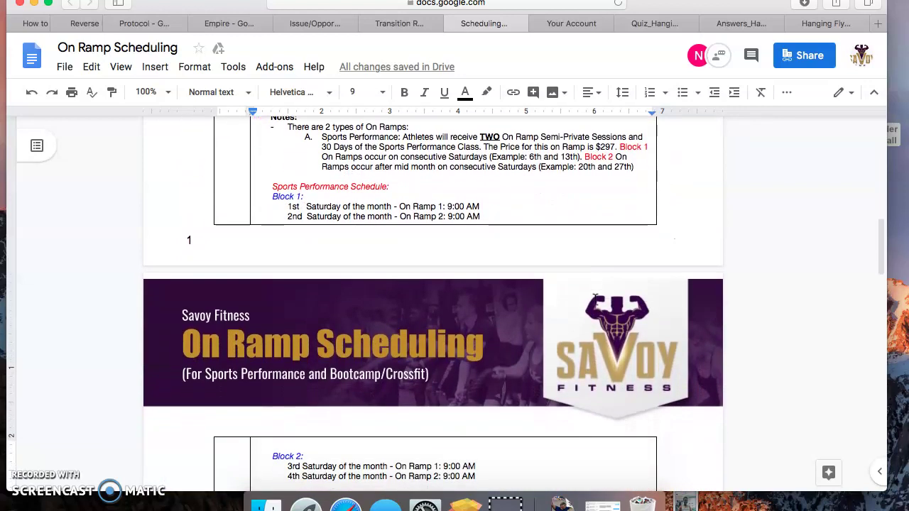
pyautogui.scroll(8, 595, 299)
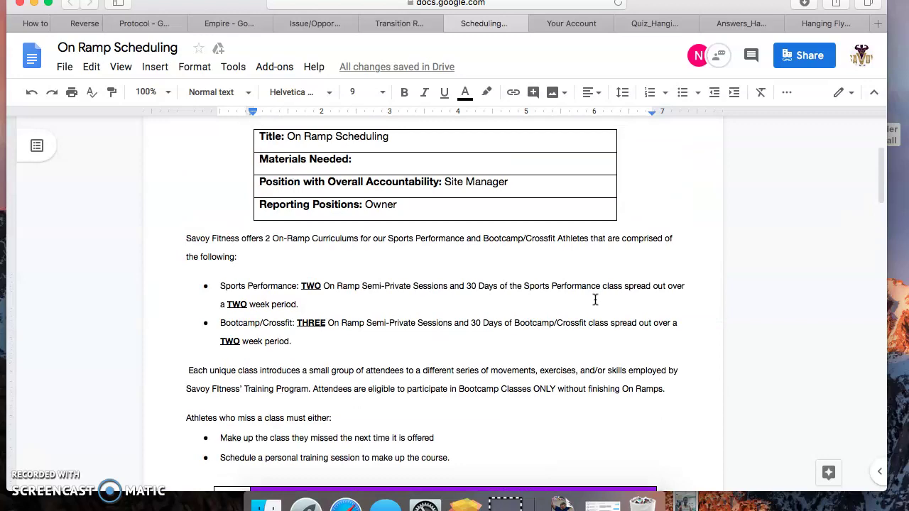
pyautogui.scroll(-15, 595, 300)
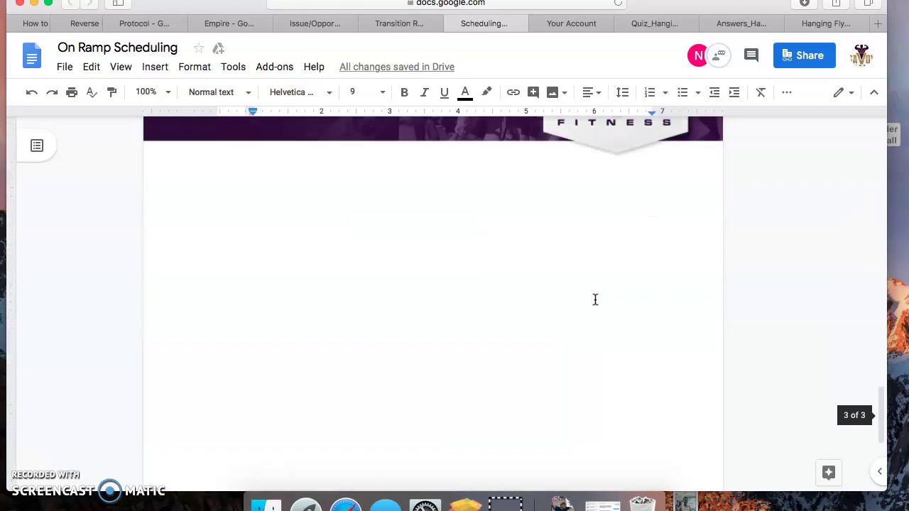
pyautogui.scroll(6, 595, 300)
pyautogui.scroll(10, 595, 300)
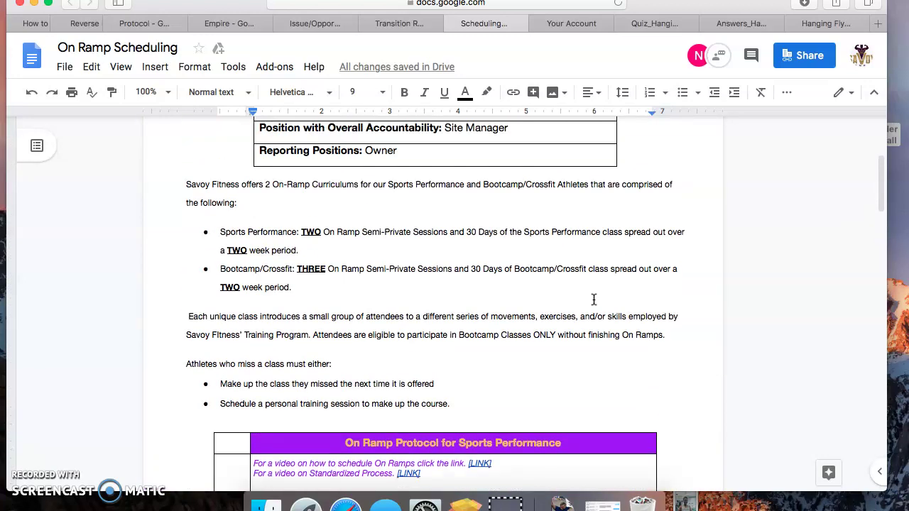
pyautogui.click(326, 198)
pyautogui.click(301, 231)
pyautogui.click(375, 228)
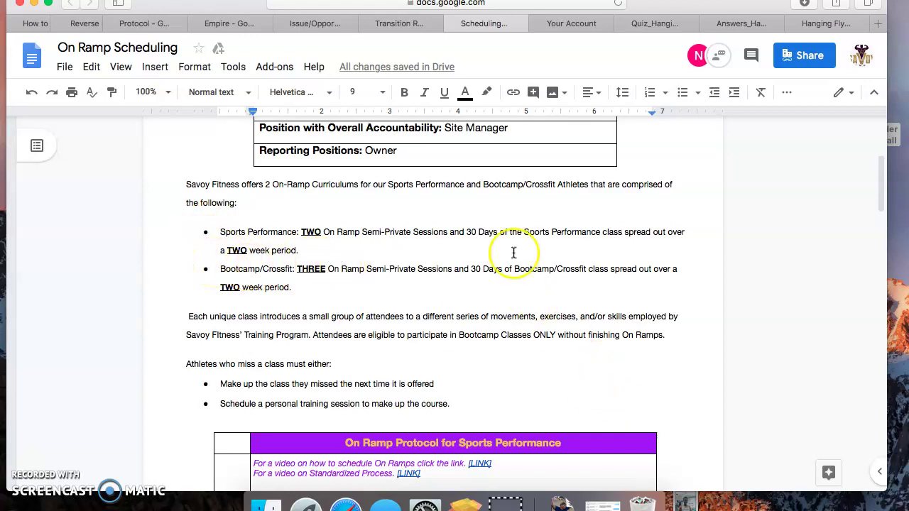
pyautogui.scroll(5, 533, 225)
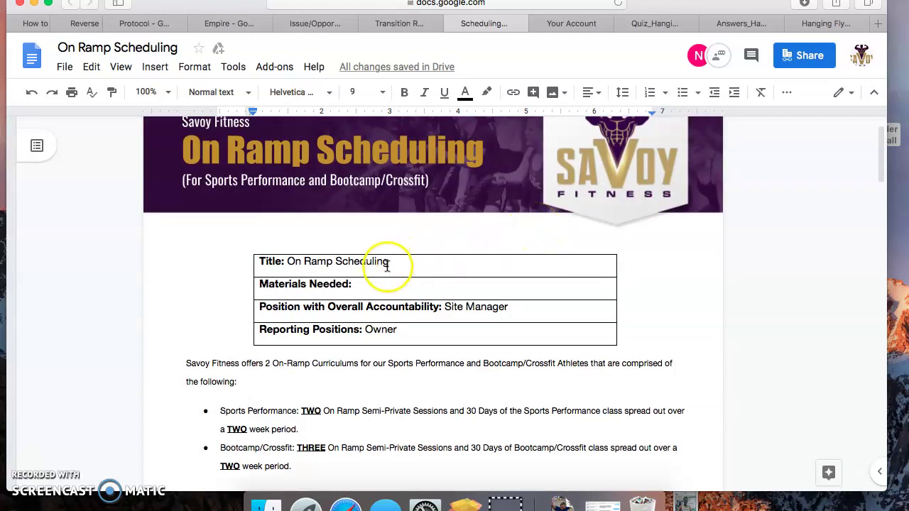